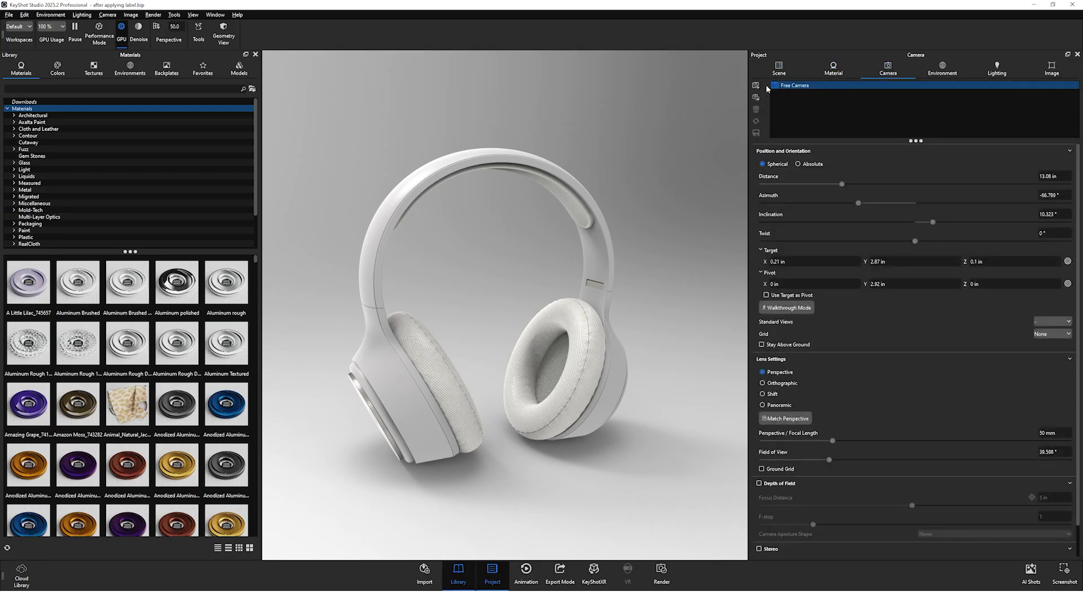
- Add a new camera, orbit it to face the outer ear cup at azimuth about -33° and inclination about 3.5°, and save its view
click(756, 87)
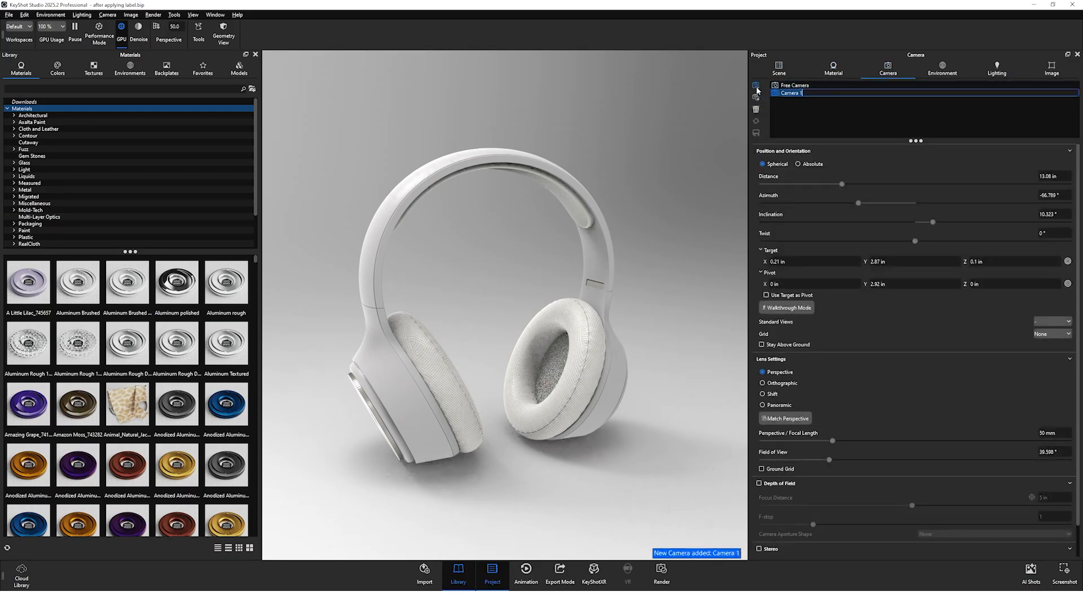
drag(489, 301, 597, 276)
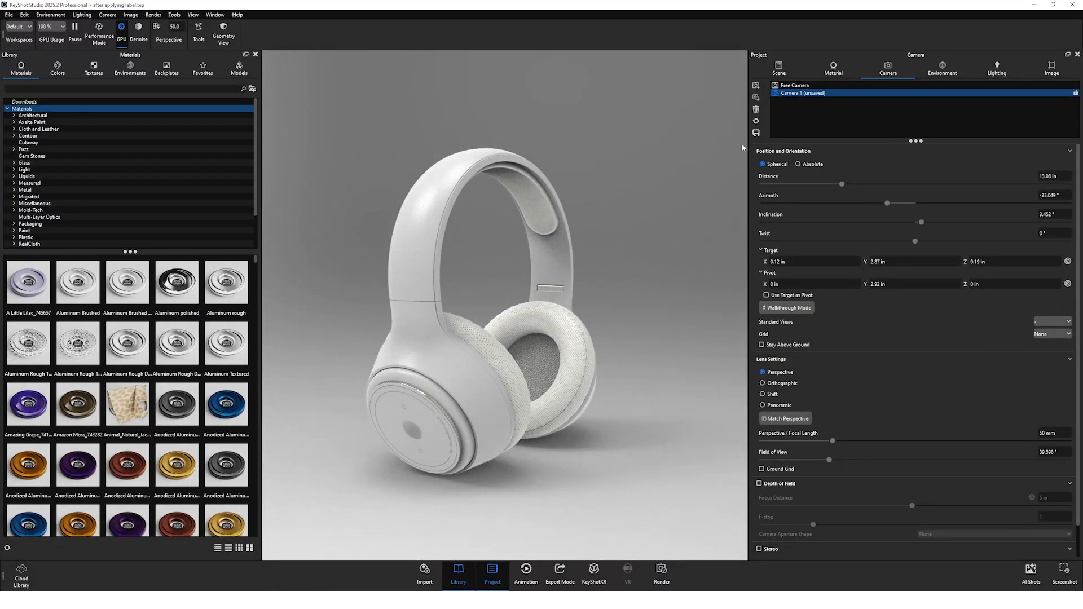
click(757, 133)
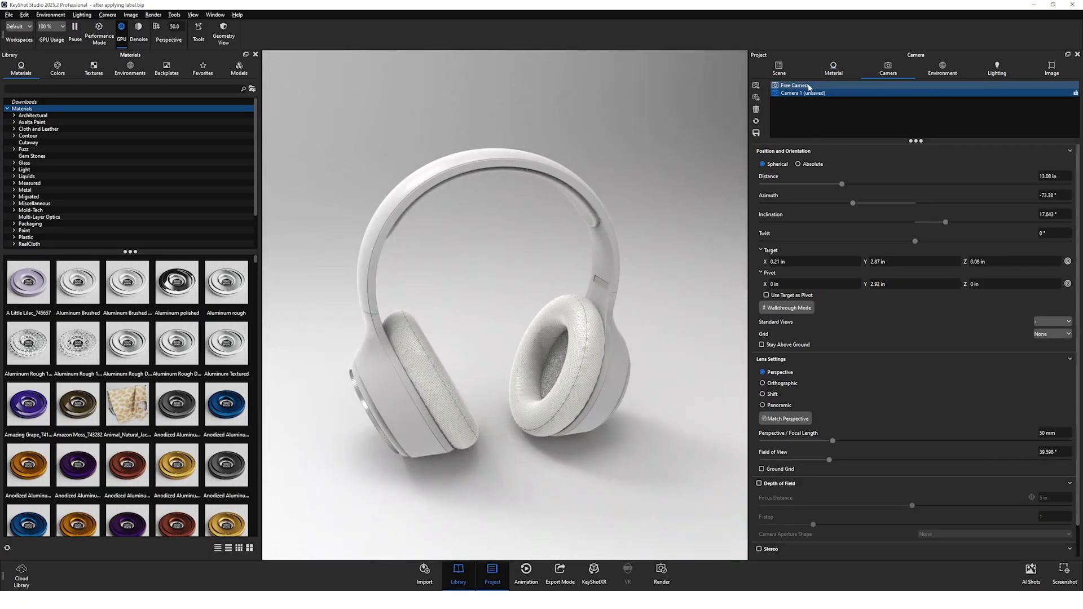
click(813, 93)
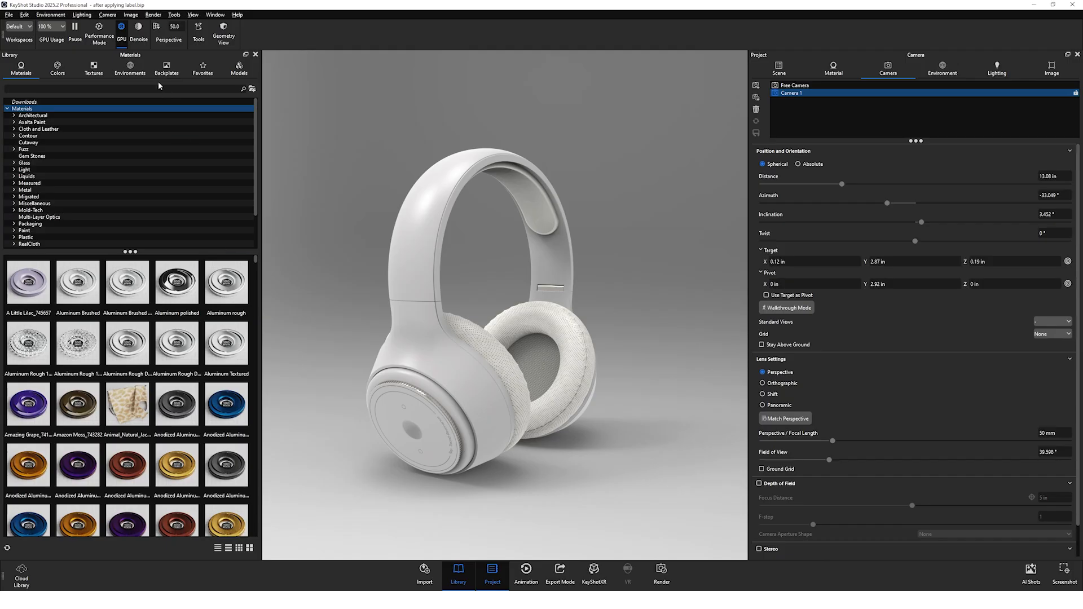
- Widen the library panel and try the 900 x 1440 portrait resolution preset for the image
click(135, 17)
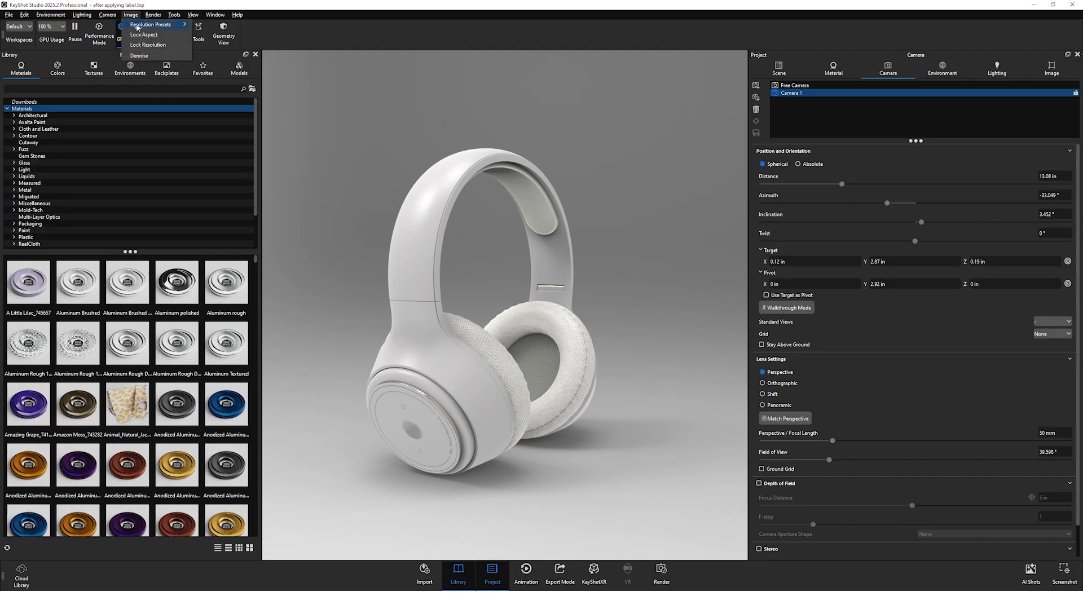
click(261, 236)
drag(262, 237, 339, 255)
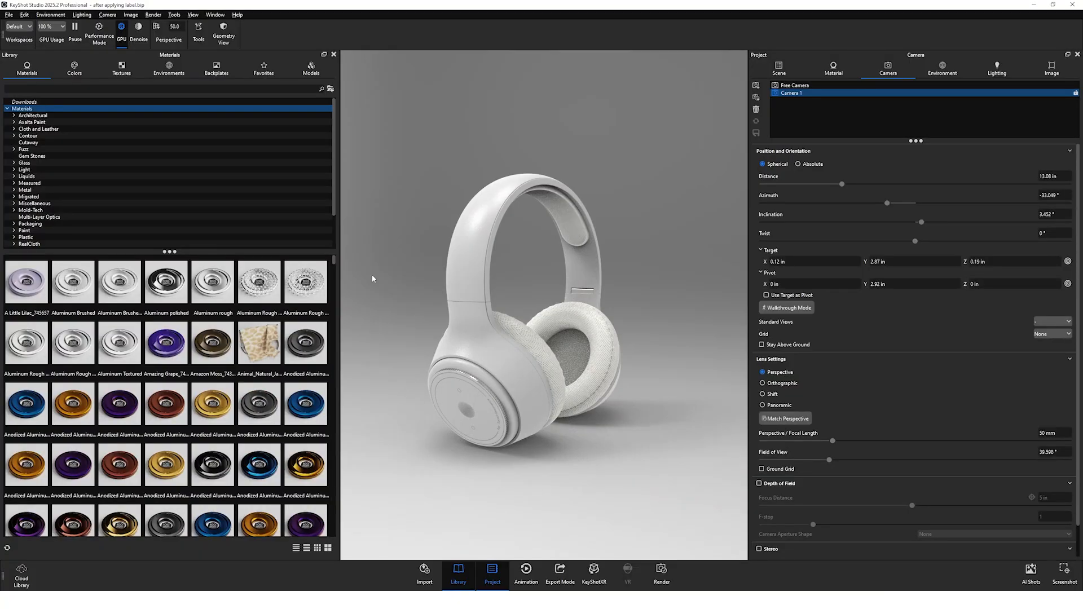
click(133, 17)
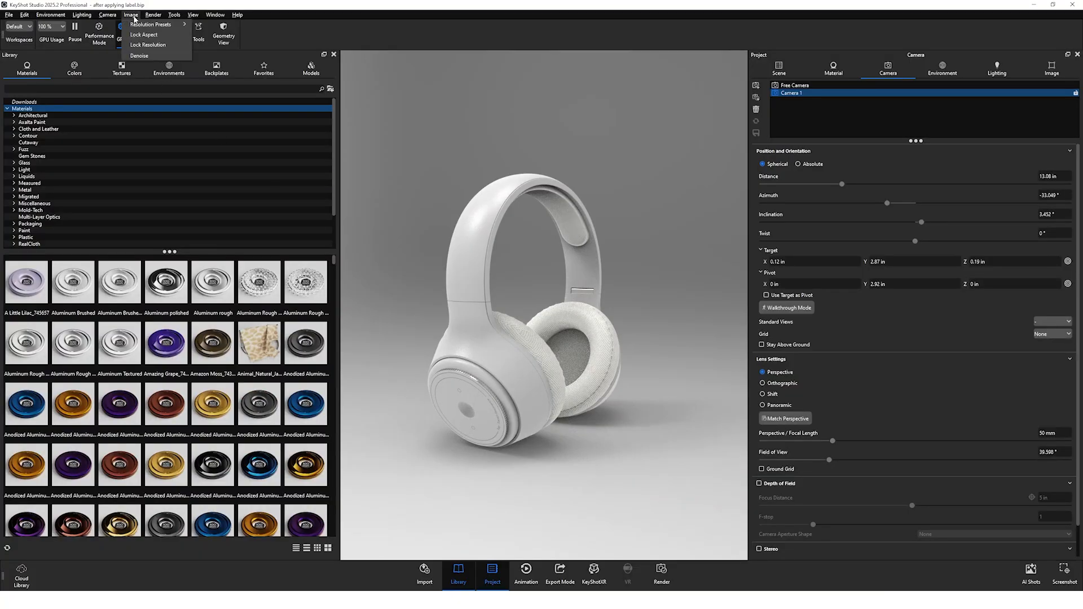
mouse_move(168, 26)
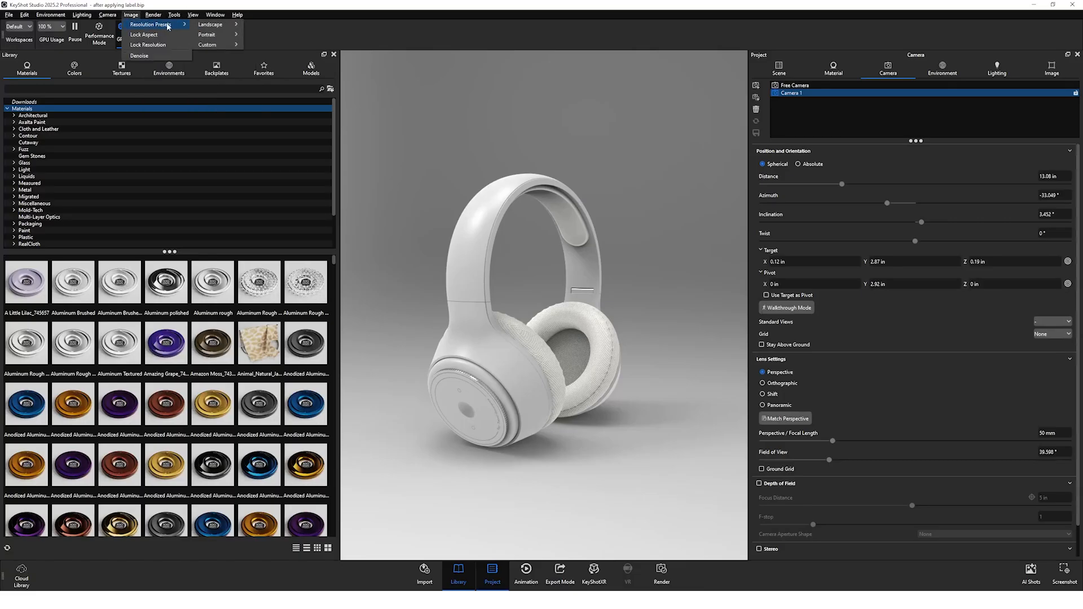
mouse_move(222, 26)
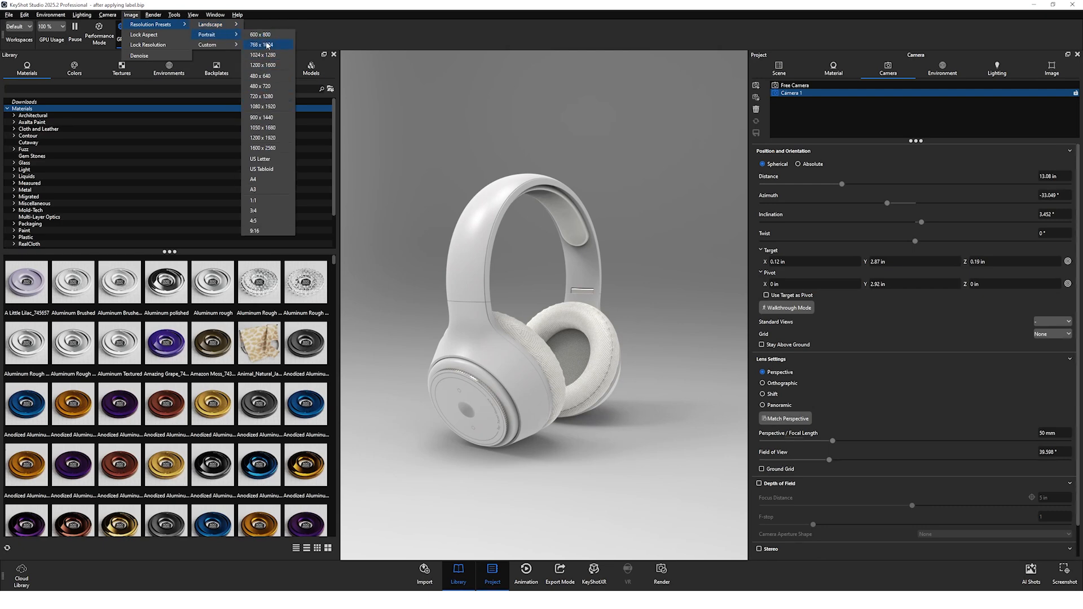
click(270, 118)
drag(502, 308, 496, 247)
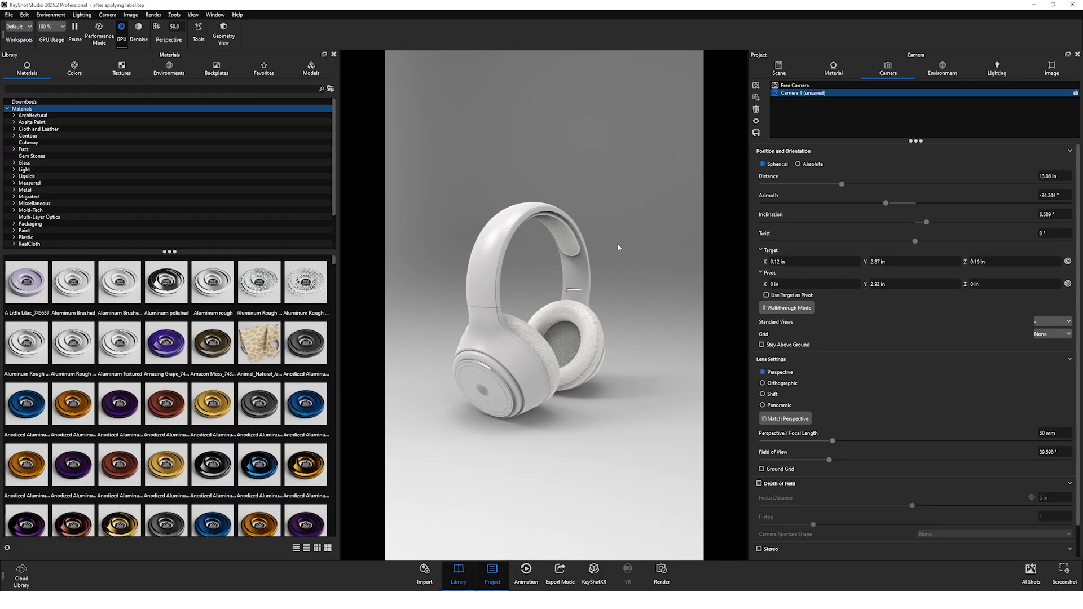
- Set the image to the 1:1 aspect preset and turn off the resolution lock
click(133, 16)
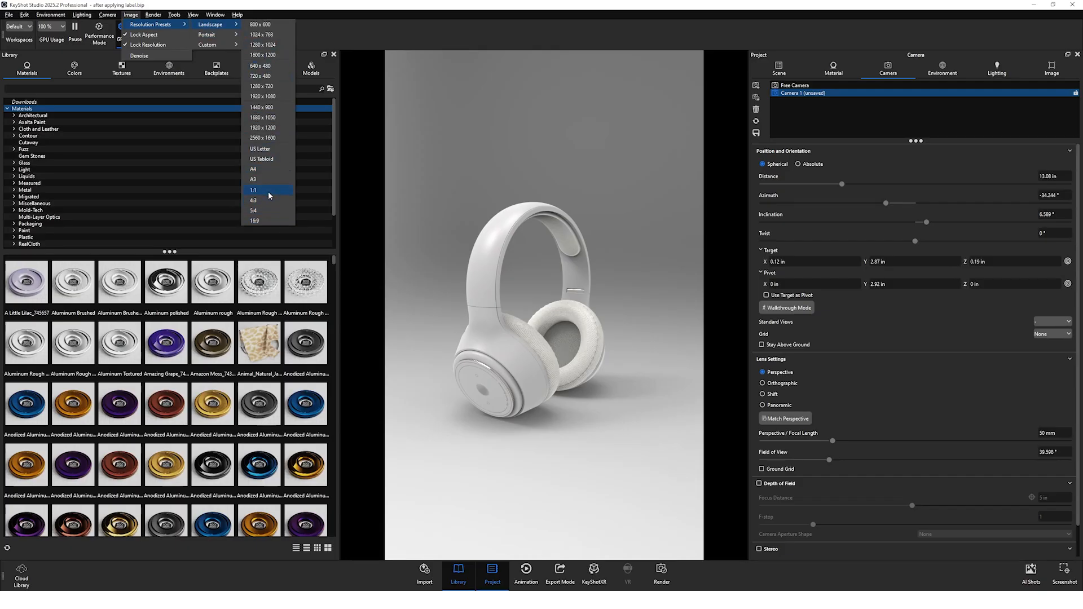
click(269, 190)
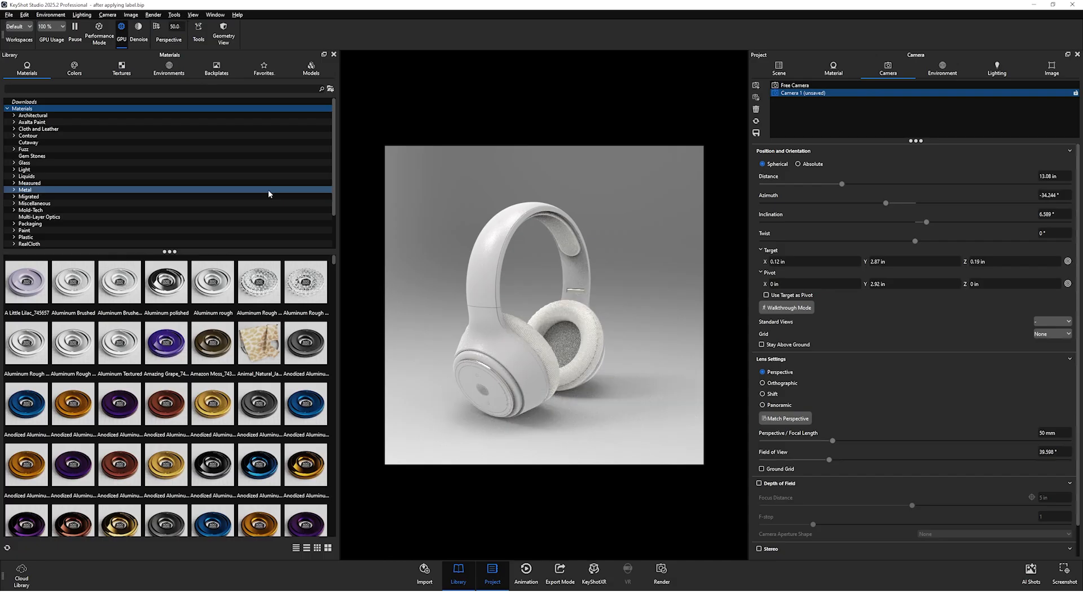
drag(617, 256, 588, 257)
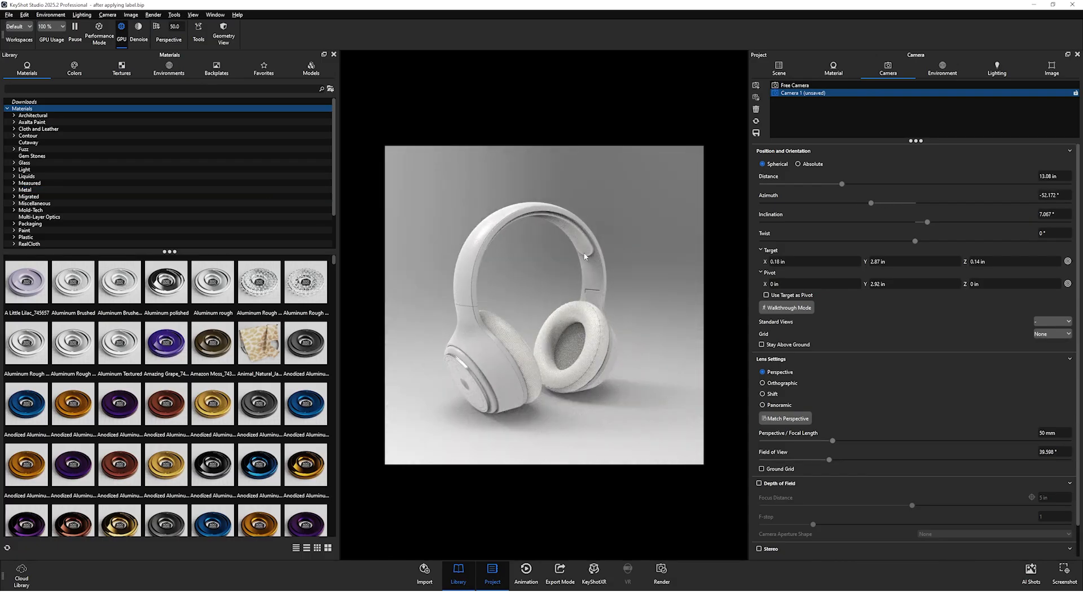
click(130, 16)
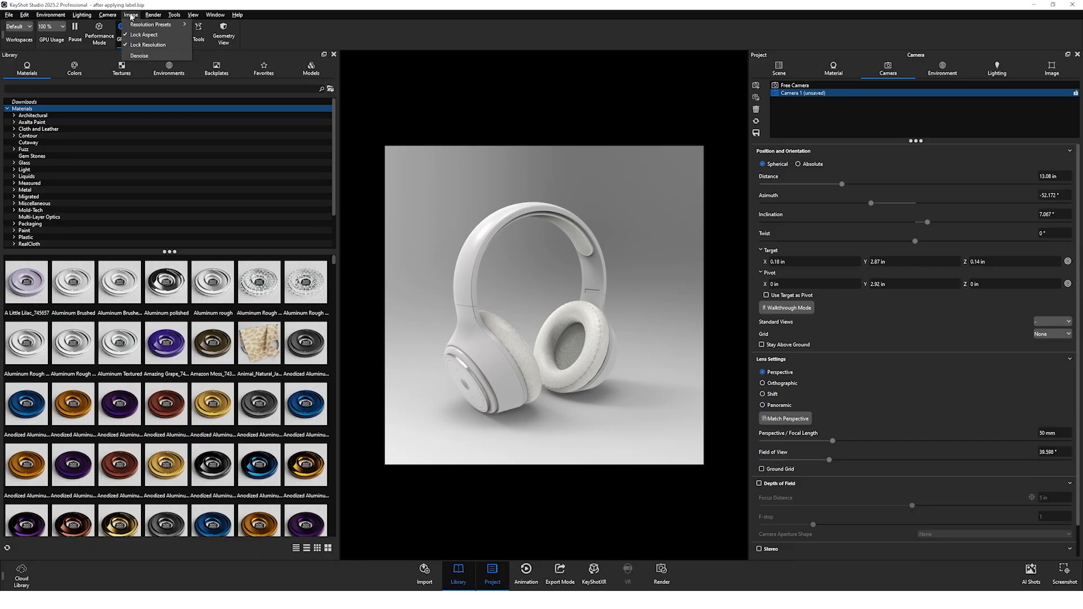
click(170, 47)
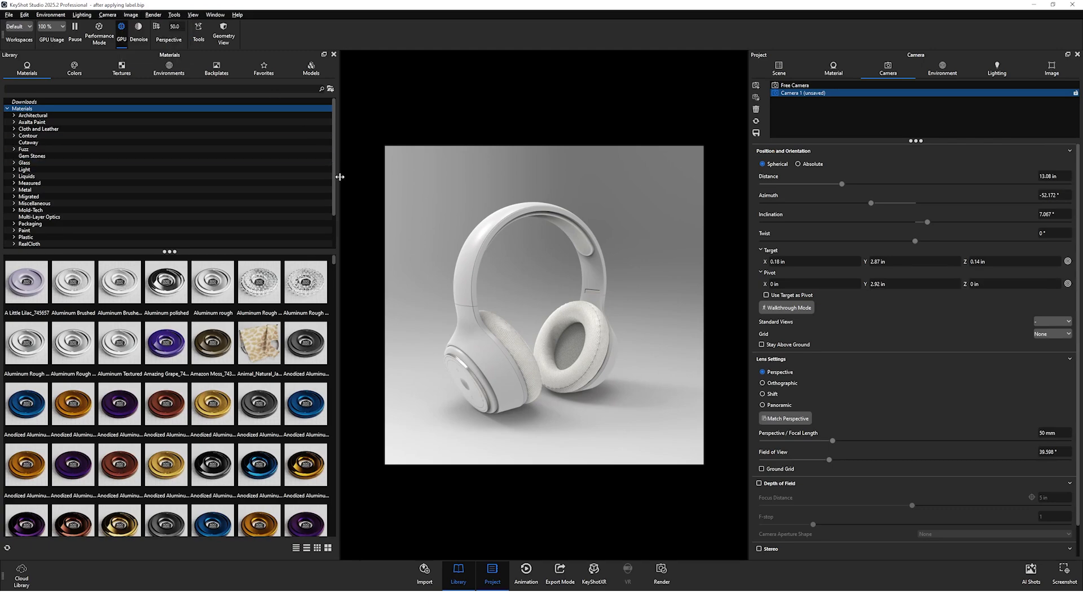
- Narrow the library panel and restore the saved Camera 1 view by switching from the free camera
drag(341, 177, 271, 181)
click(793, 87)
click(793, 93)
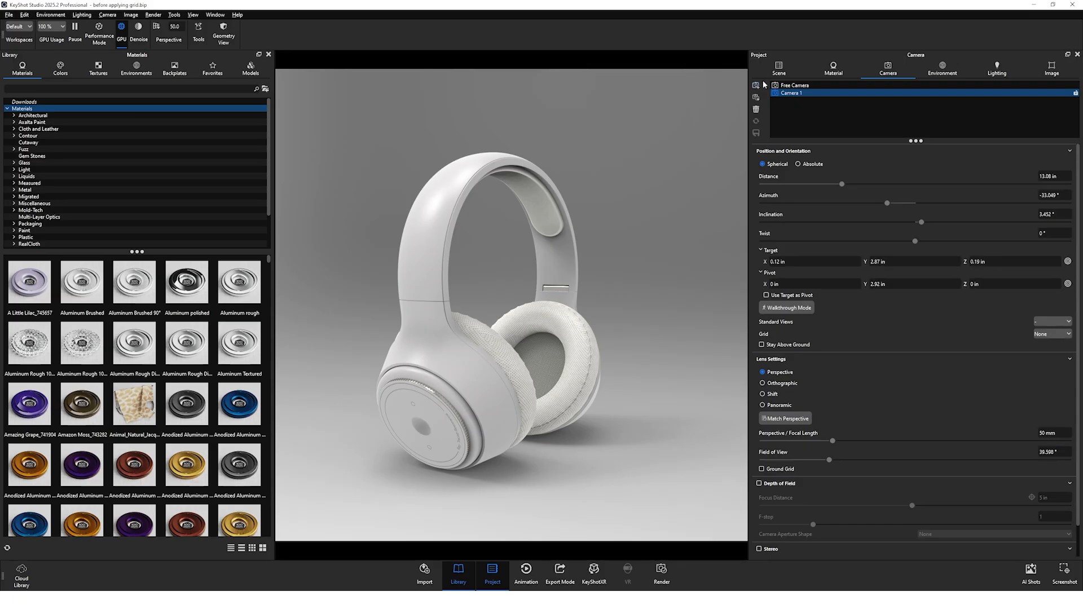
- Try to raise all three headphone model groups about 6.4 in along Y with the Move Tool
click(777, 66)
click(906, 123)
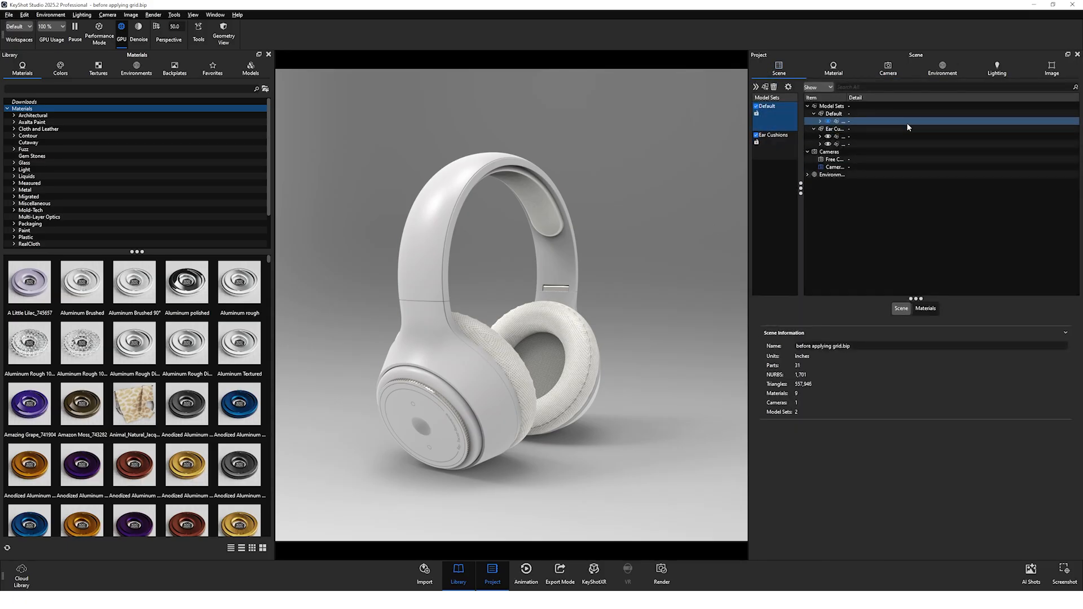
ctrl+click(882, 136)
ctrl+click(883, 143)
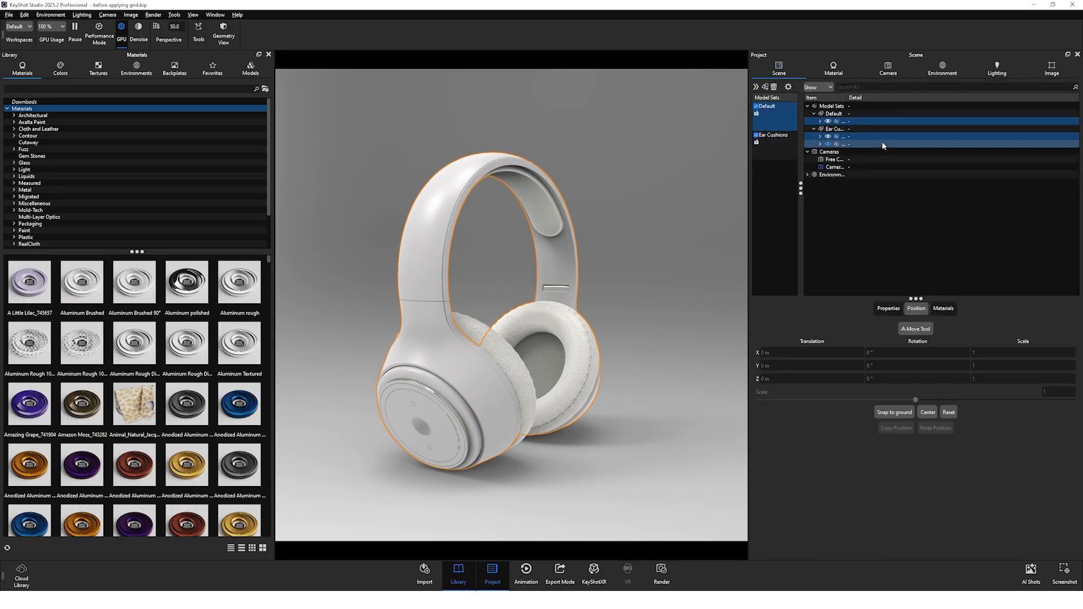
click(915, 328)
scroll(615, 294, down, 3)
drag(519, 298, 526, 174)
scroll(613, 309, down, 3)
drag(525, 249, 534, 128)
middle_drag(580, 249, 587, 387)
scroll(671, 440, up, 4)
drag(672, 441, 666, 368)
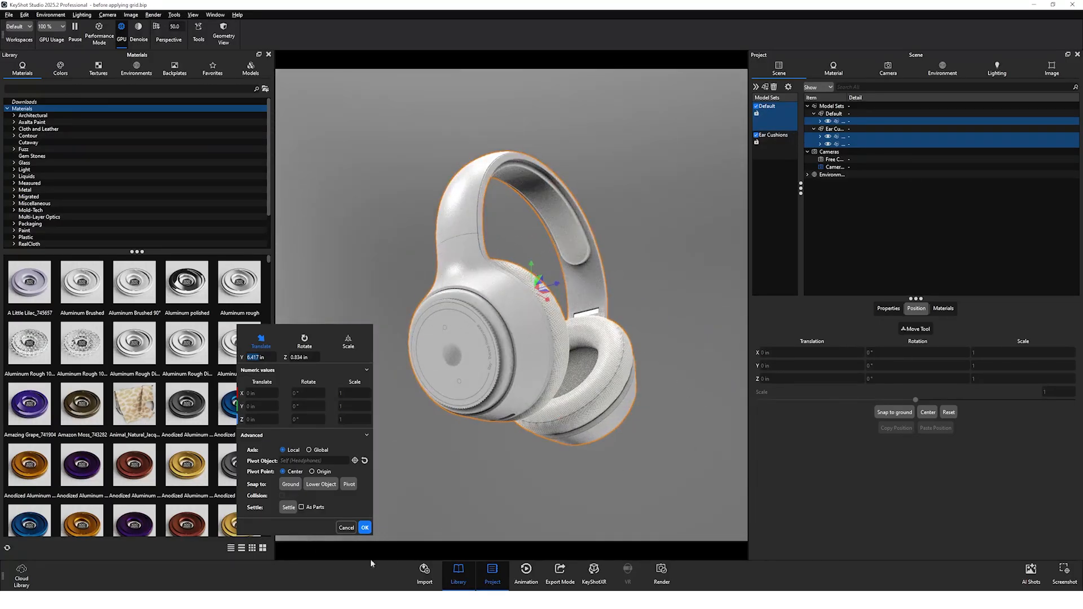
click(365, 527)
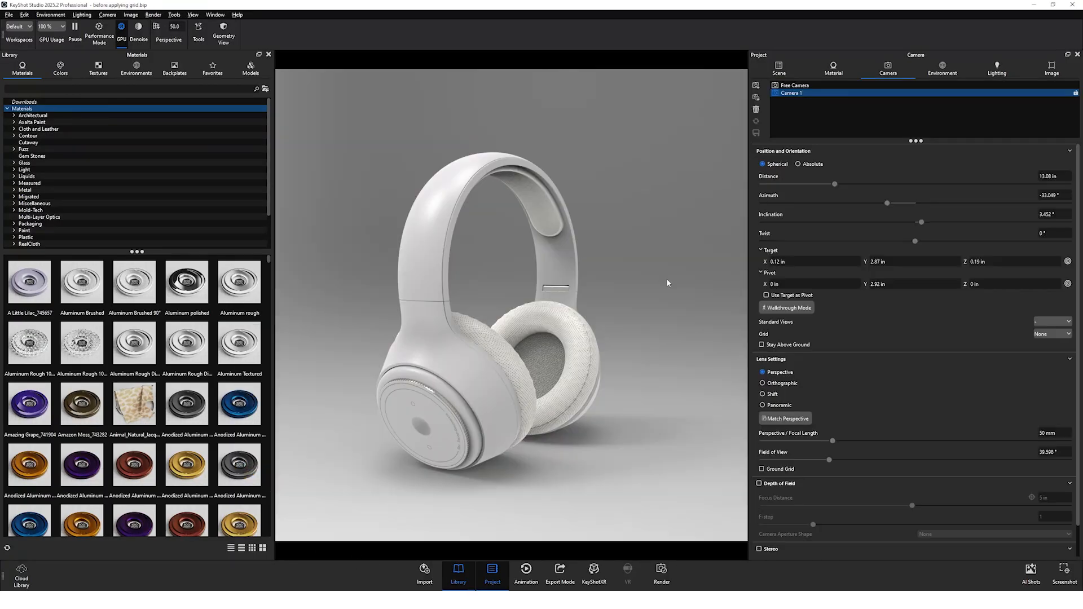
- Turn off the environment's ground shadows and save Camera 1 looking up from below at an inclination of about -25°
click(943, 68)
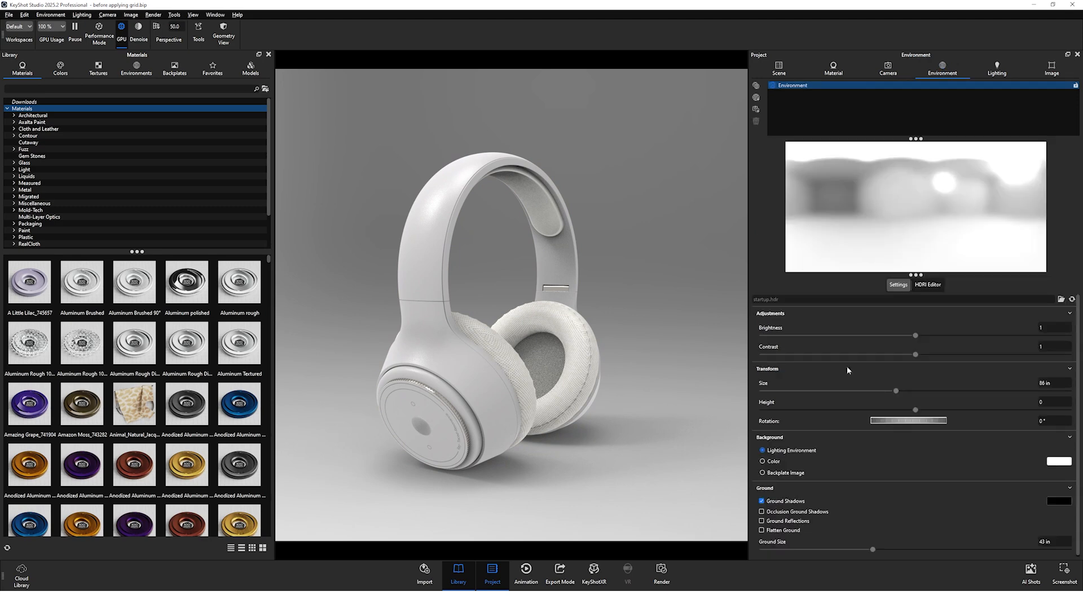
click(762, 502)
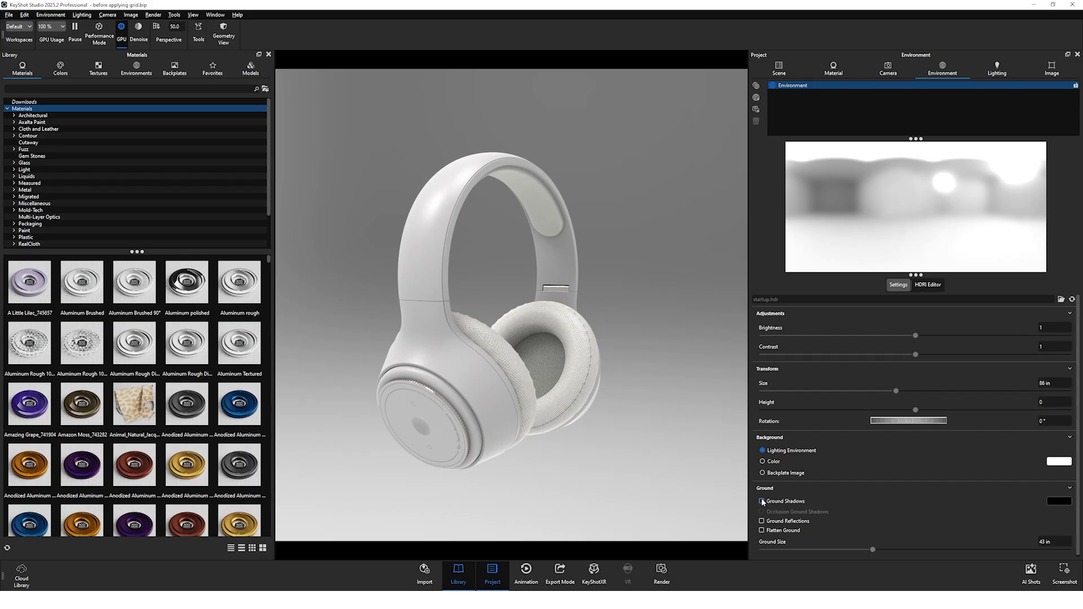
click(896, 70)
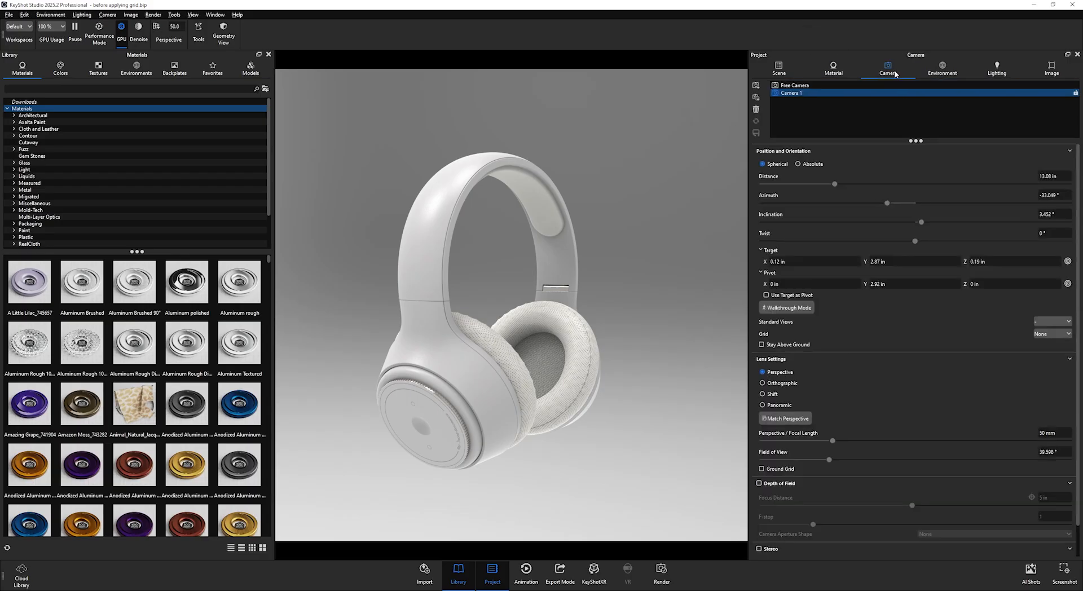
drag(643, 344, 655, 257)
middle_drag(626, 272, 685, 263)
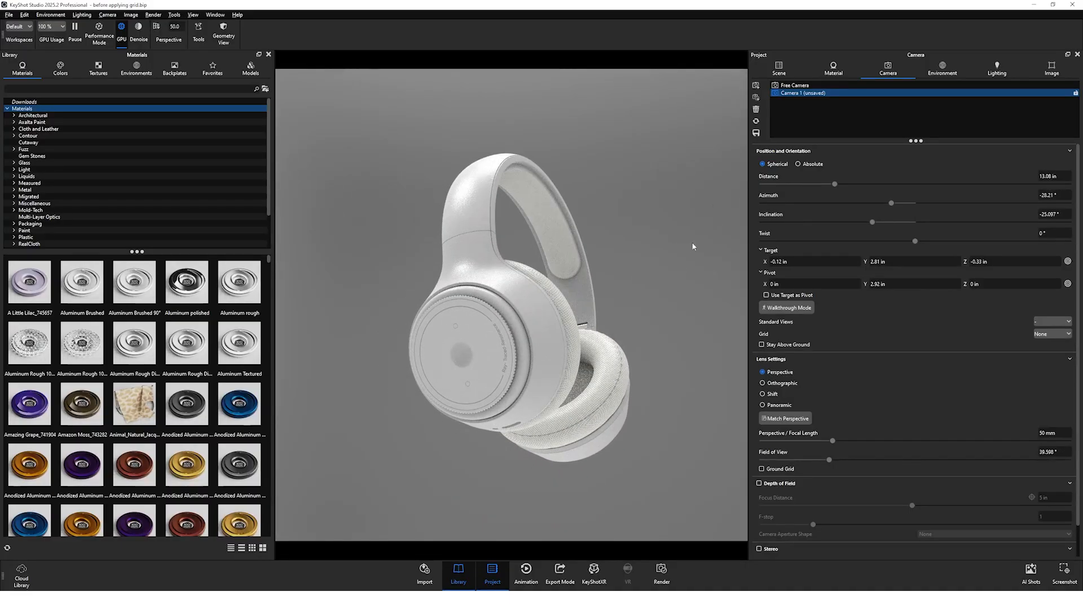
click(756, 133)
- Preview the Halves and Thirds composition grids for Camera 1 and set the grid to Quarters
click(1059, 335)
click(1057, 354)
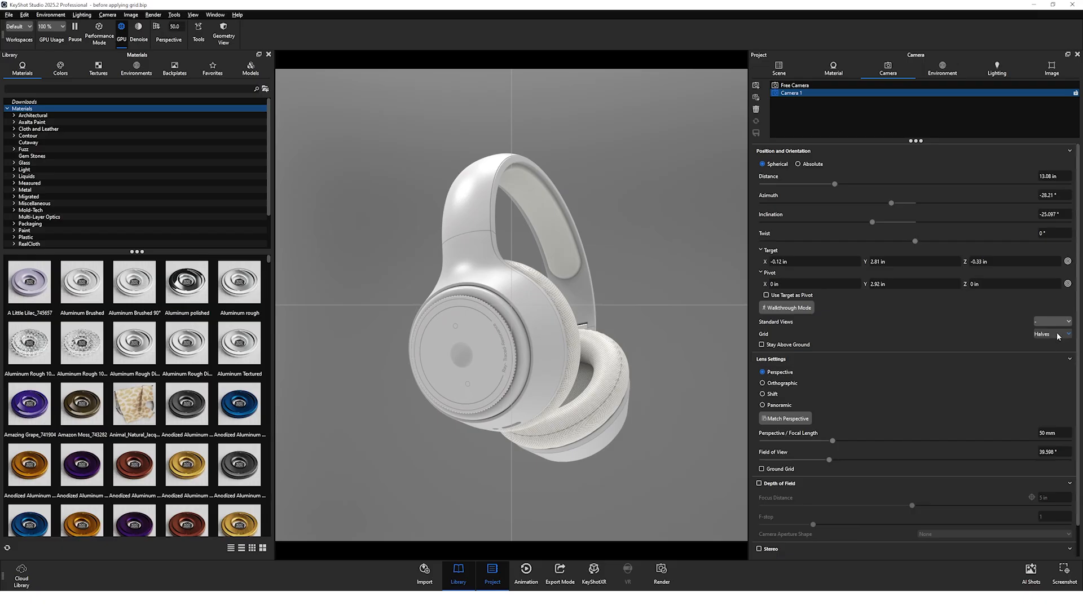
click(1058, 337)
click(1058, 365)
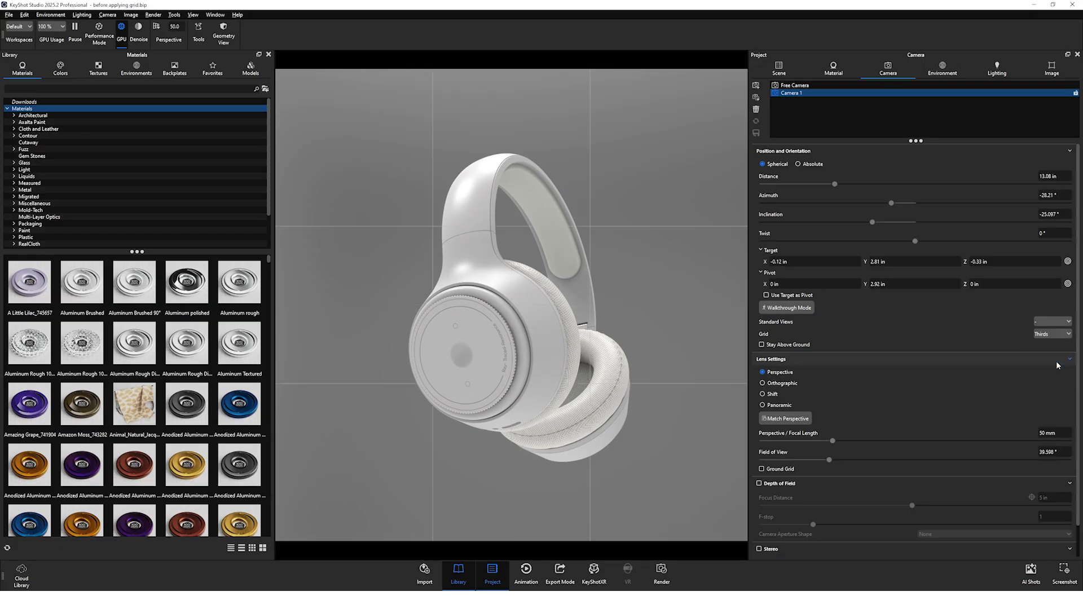
click(1058, 335)
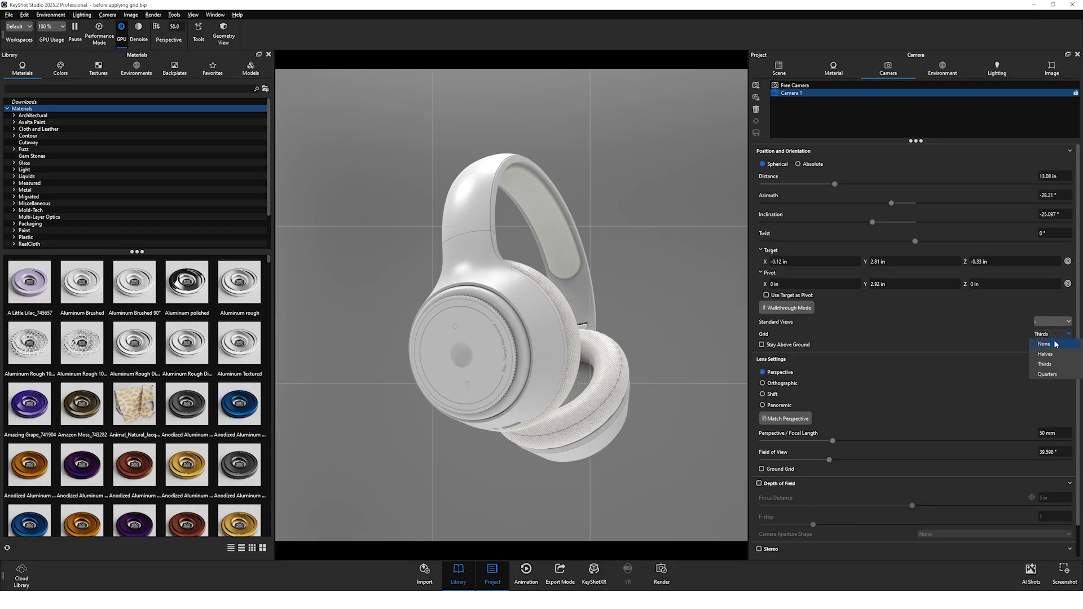
click(1053, 373)
- Centre the headphones on the grid at azimuth about -27° and inclination -23°, and save Camera 1
mouse_move(619, 331)
middle_down()
mouse_move(594, 320)
mouse_move(620, 321)
middle_up()
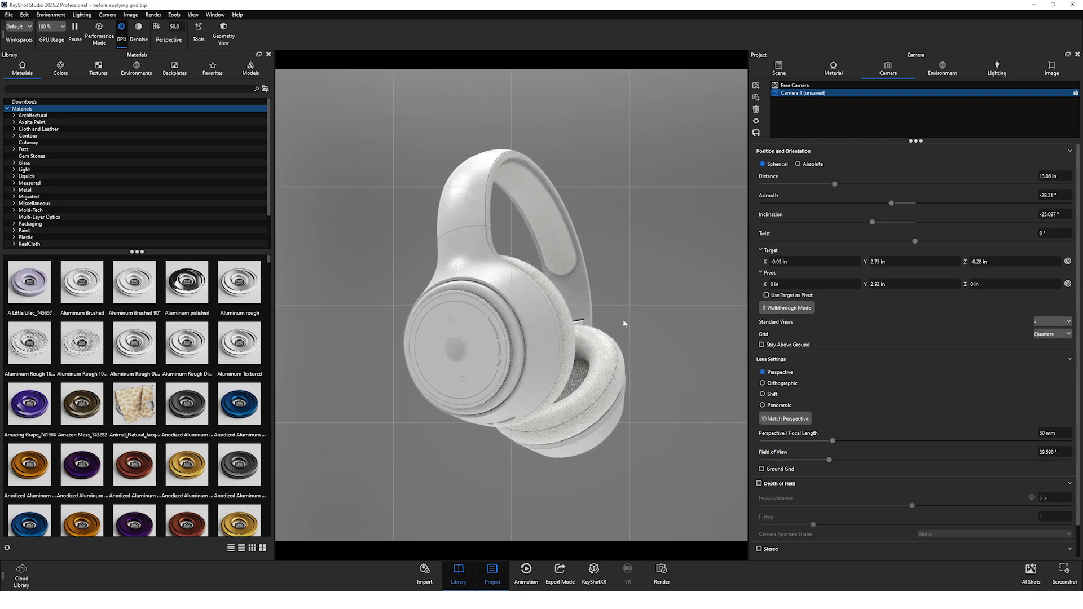
drag(628, 320, 627, 326)
click(757, 134)
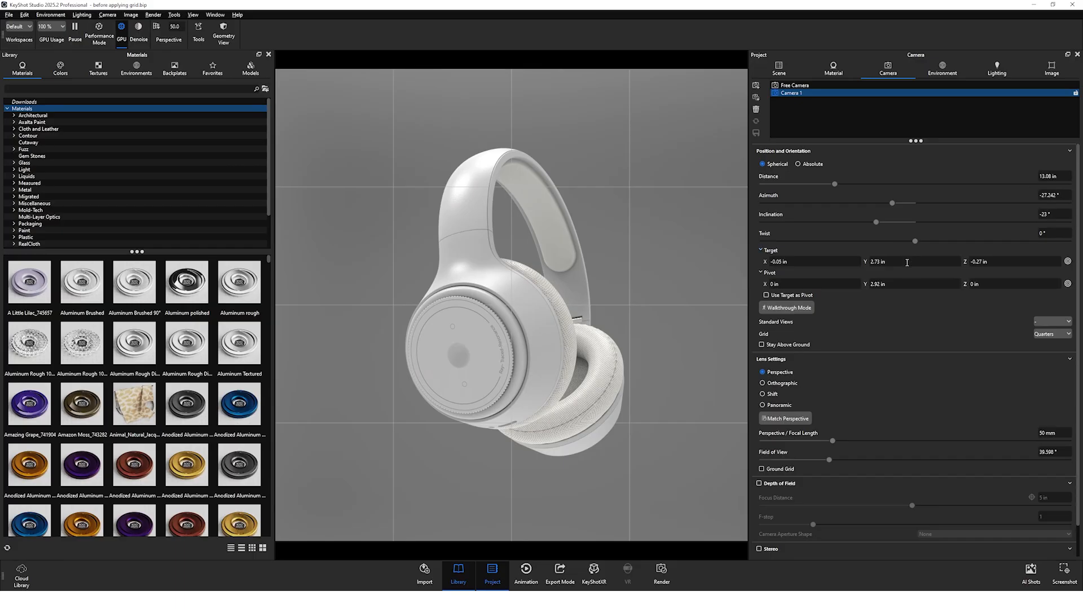
- Set Camera 1's perspective focal length to 120 mm
scroll(905, 283, down, 1)
scroll(916, 331, up, 1)
drag(833, 441, 907, 419)
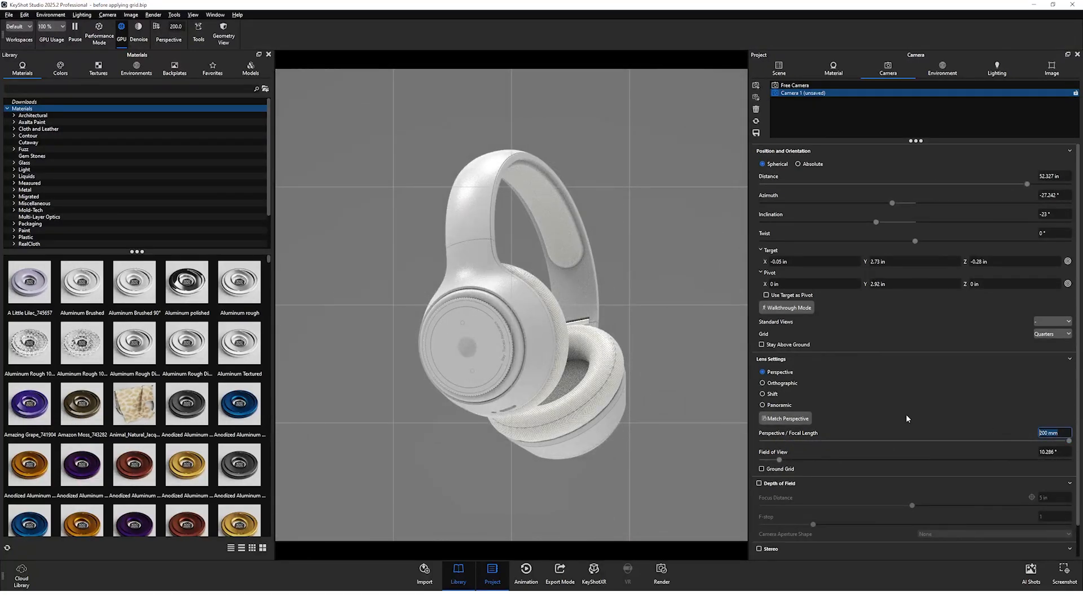
text(120)
key(Return)
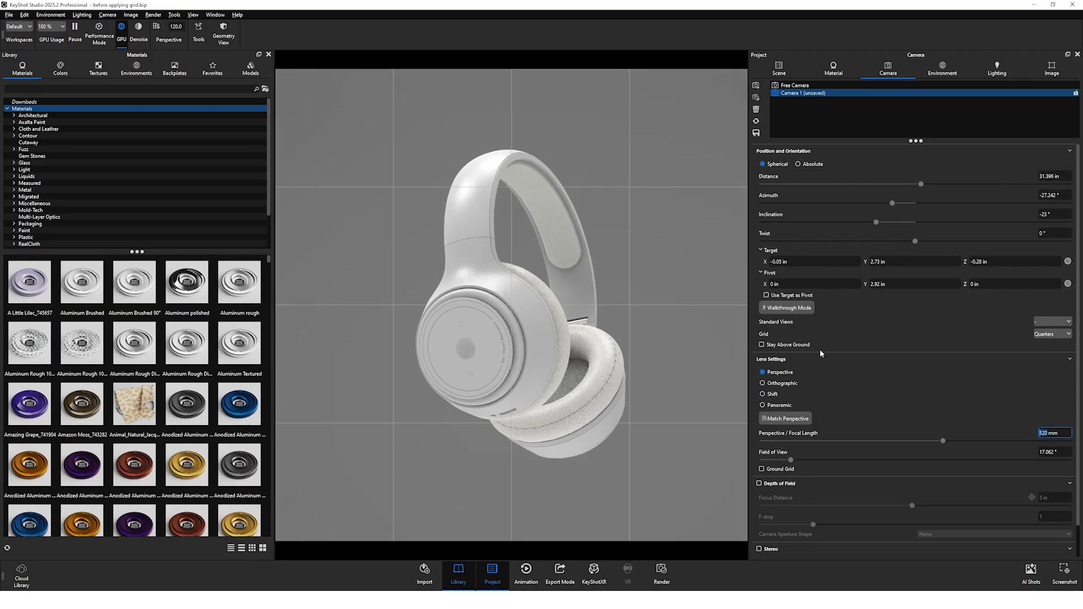
- Reframe and save Camera 1 at distance about 28 in, azimuth about -23° and inclination about -20°, and set the grid to None
mouse_move(686, 296)
mouse_down()
mouse_move(700, 303)
mouse_move(686, 276)
mouse_up()
scroll(673, 316, up, 1)
drag(694, 320, 694, 330)
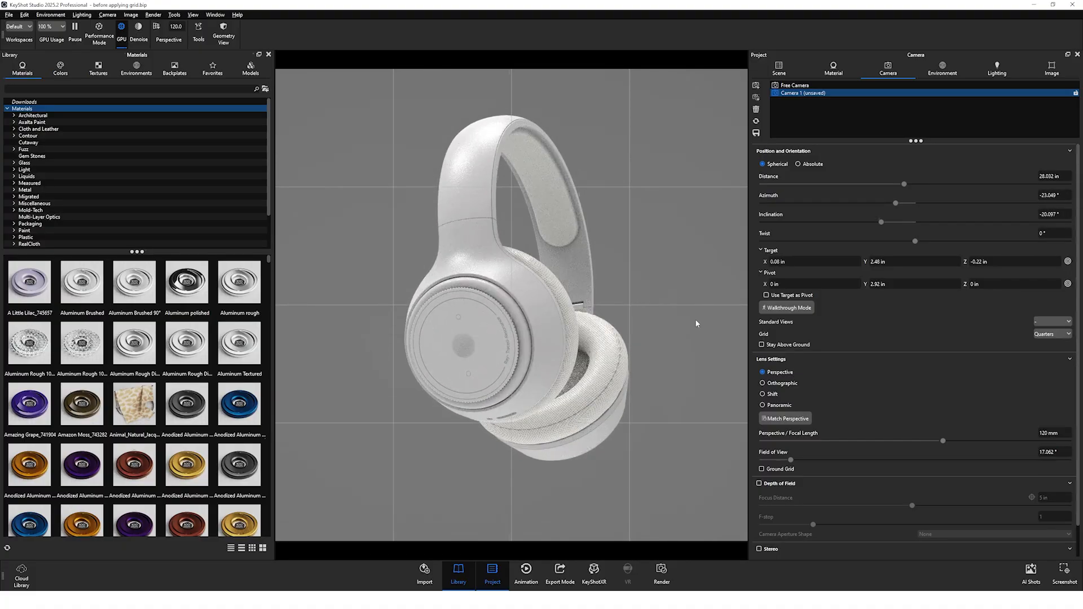
click(756, 133)
click(1053, 334)
click(1049, 344)
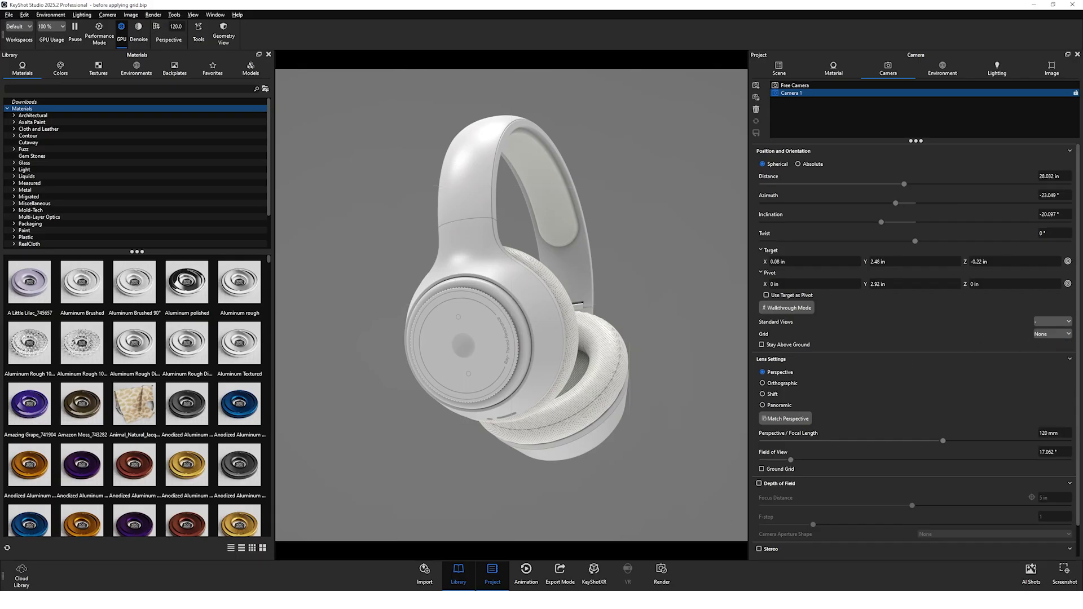